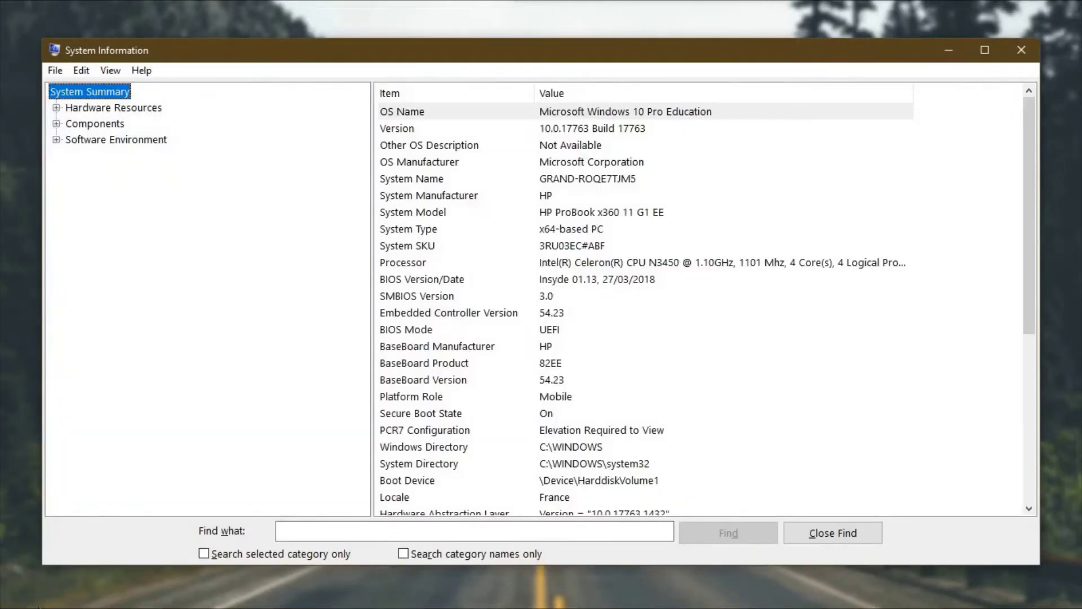
Maximize the System Information window and review the System Manufacturer, System Model and Processor entries in the system summary.
{"action": "double_click", "coordinate": [429, 49]}
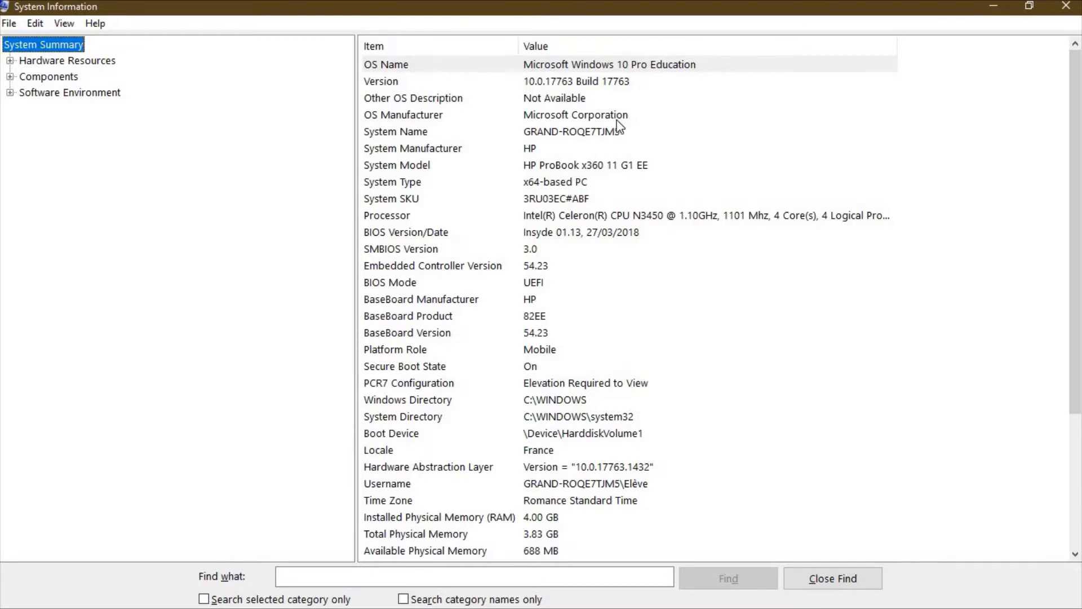
{"action": "left_click", "coordinate": [509, 152]}
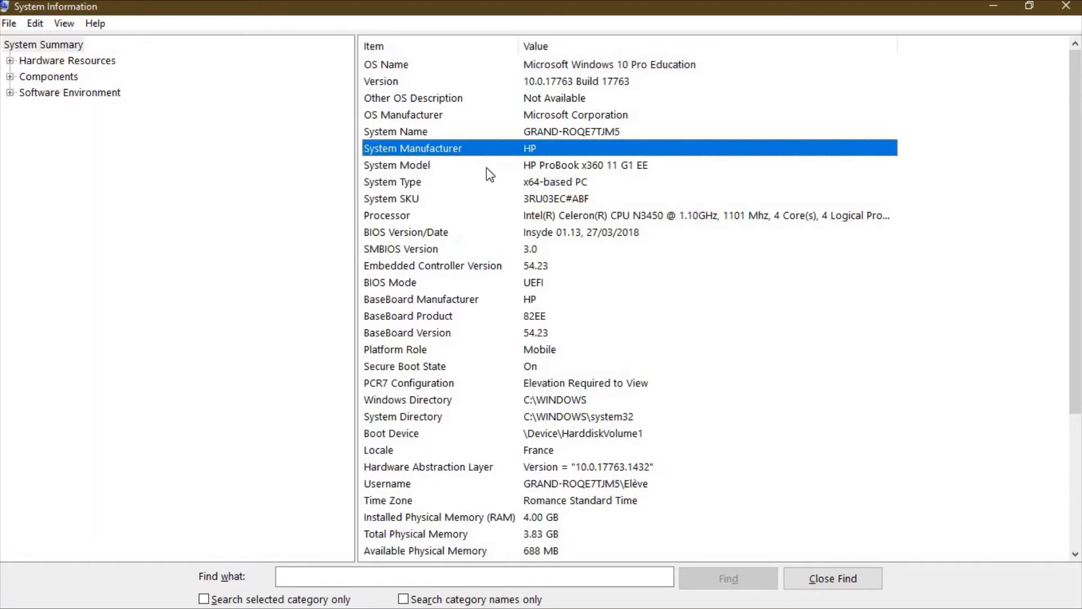
{"action": "left_click", "coordinate": [631, 170]}
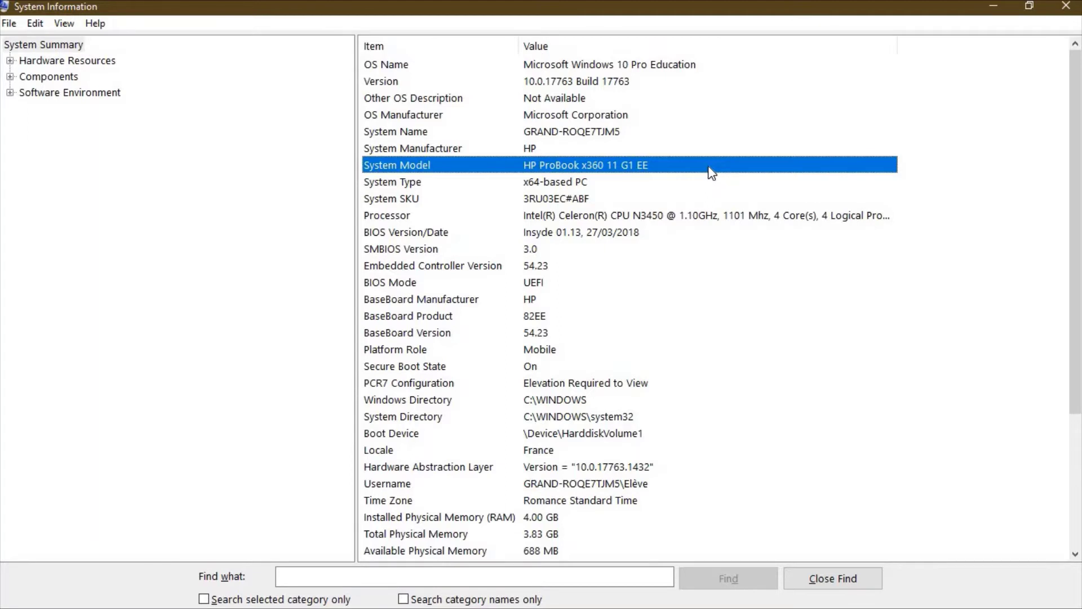
{"action": "left_click", "coordinate": [638, 219]}
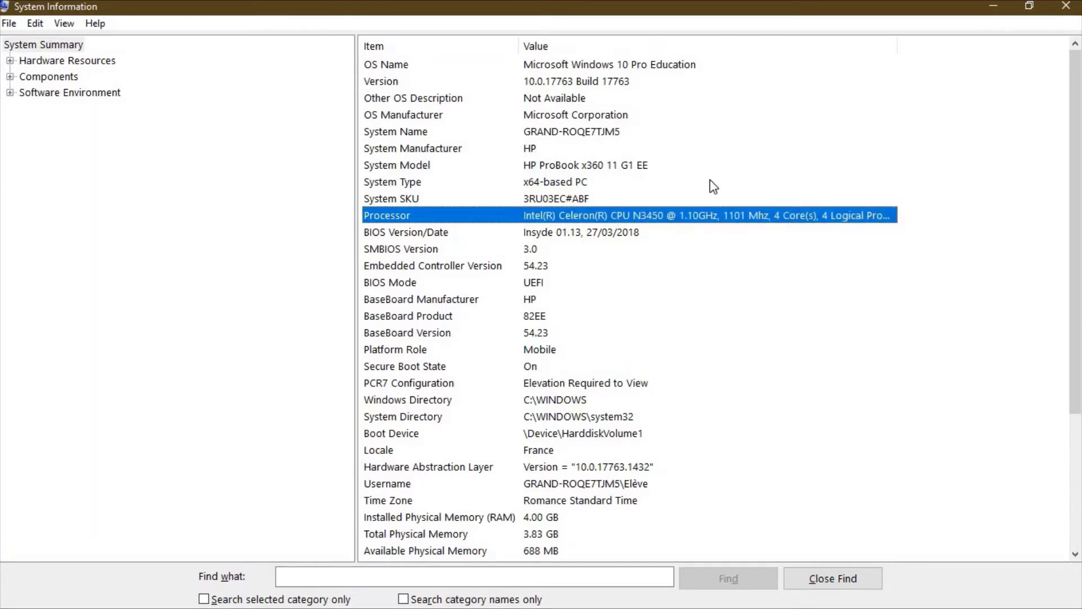
Widen the Value column so the whole Processor entry fits, and select that entry.
{"action": "left_click", "coordinate": [966, 211]}
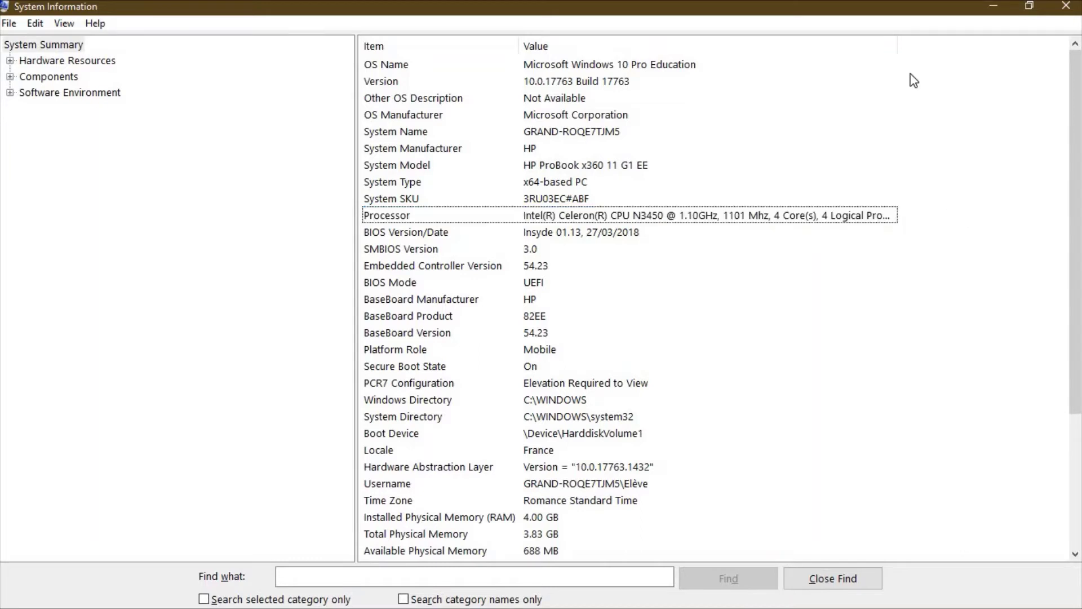
{"action": "left_click_drag", "start_coordinate": [898, 45], "coordinate": [987, 76]}
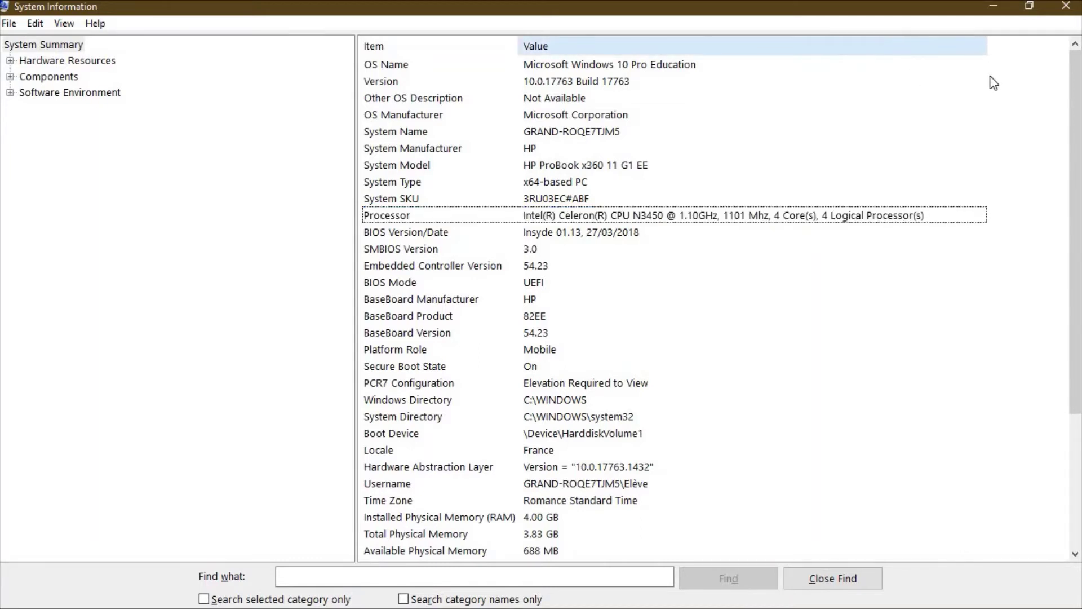
{"action": "left_click", "coordinate": [971, 212]}
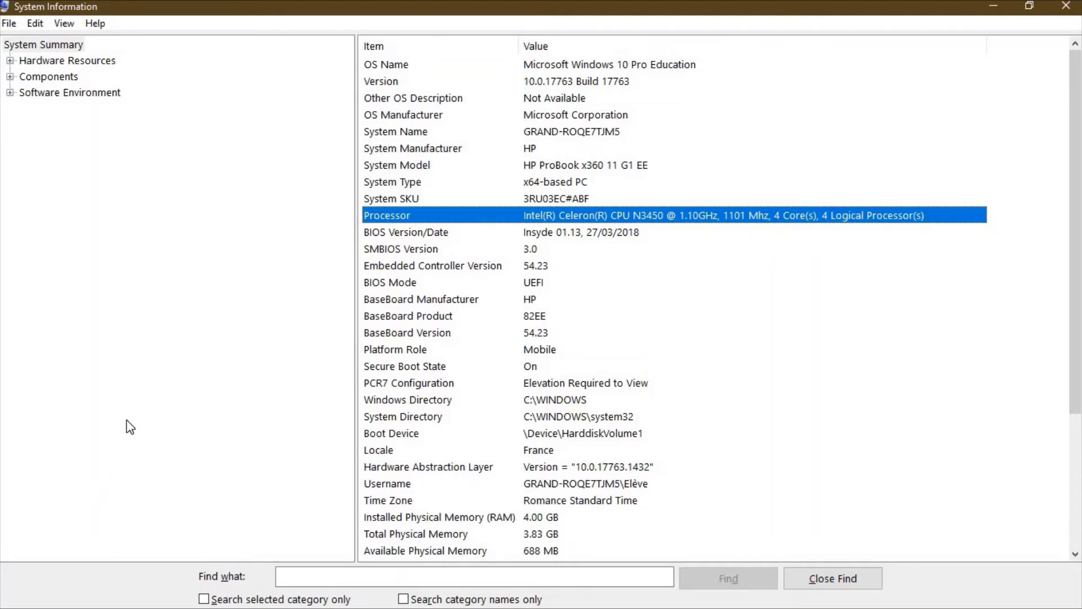
Switch to Snipping Tool, capture a rectangular snip of the system summary list and copy it, then minimize the tool.
{"action": "left_click", "coordinate": [11, 603]}
{"action": "left_click", "coordinate": [127, 605]}
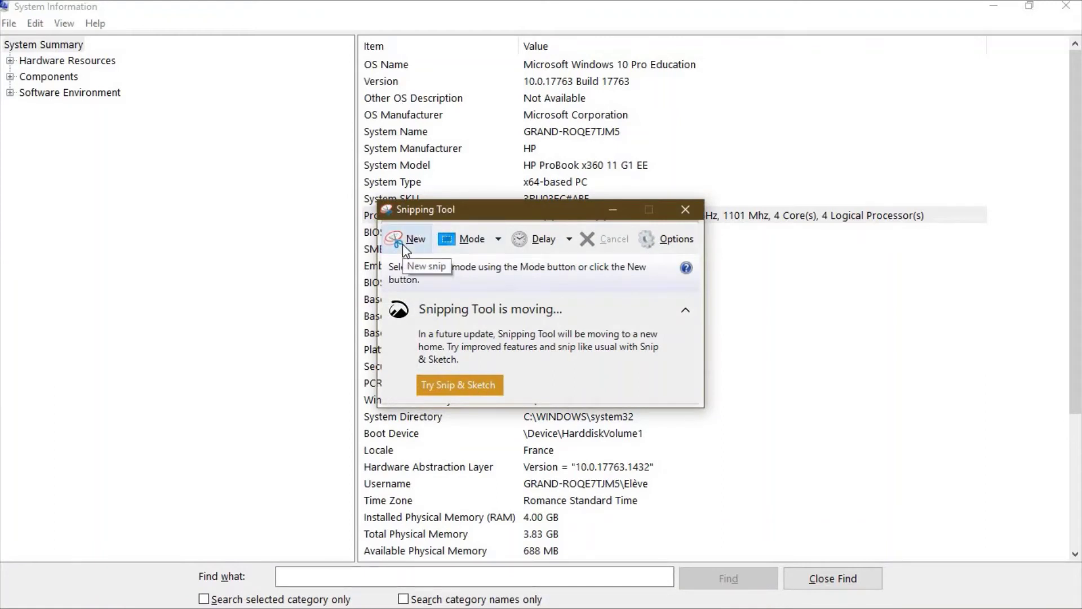
{"action": "left_click", "coordinate": [498, 238]}
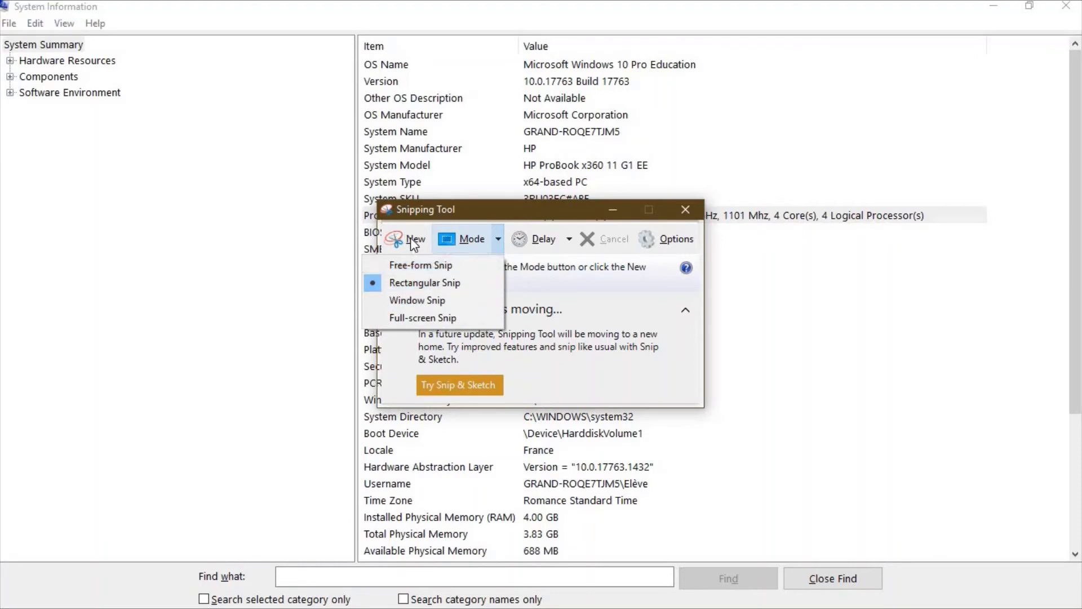
{"action": "left_click", "coordinate": [413, 242]}
{"action": "left_click", "coordinate": [413, 242]}
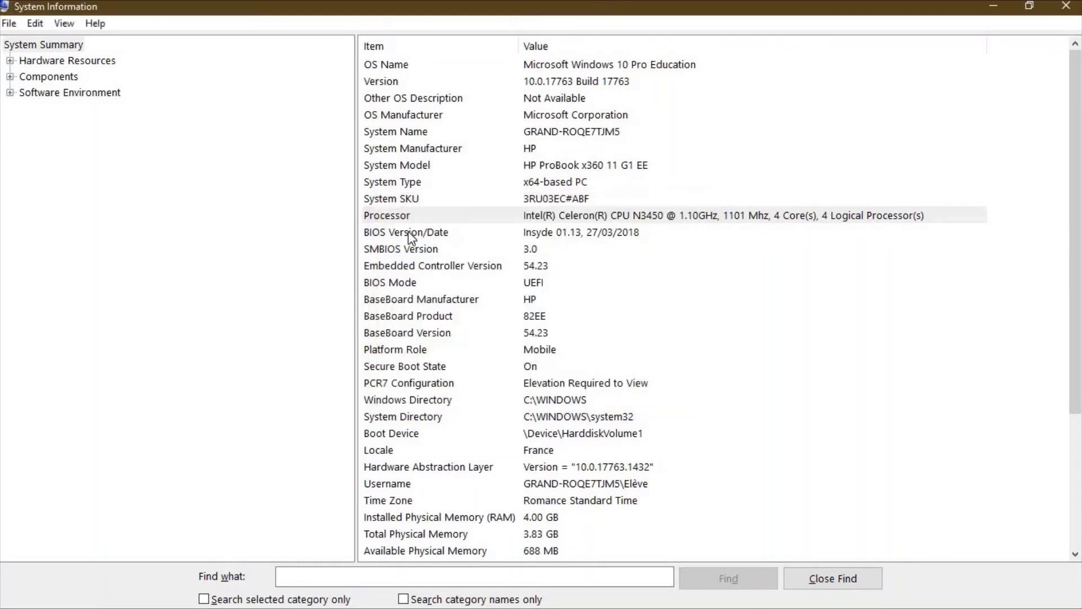
{"action": "left_click_drag", "start_coordinate": [359, 41], "coordinate": [1026, 551]}
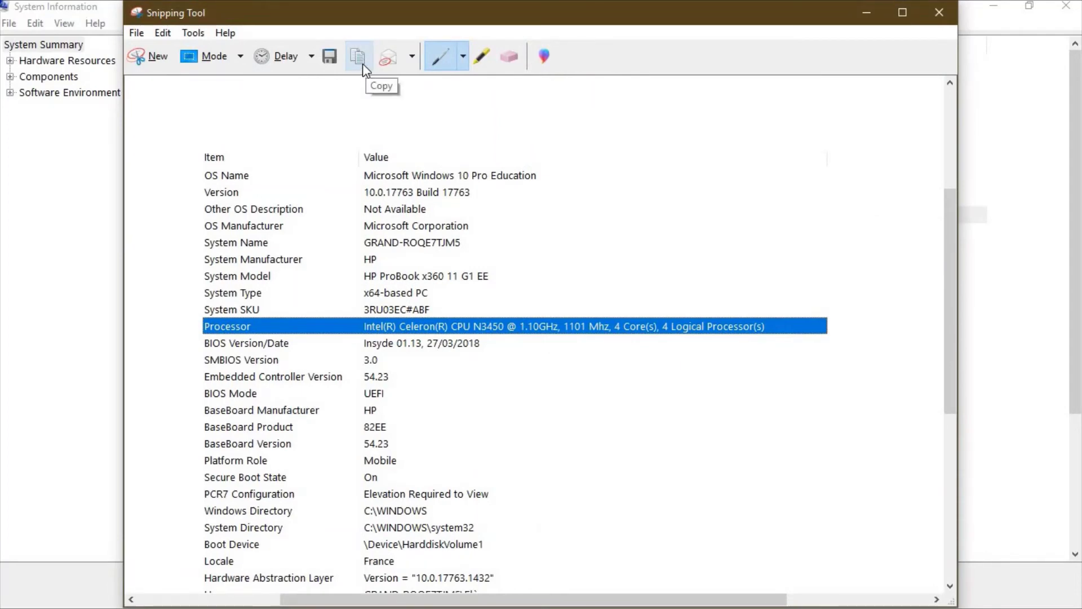
{"action": "left_click", "coordinate": [364, 66]}
{"action": "left_click", "coordinate": [865, 13]}
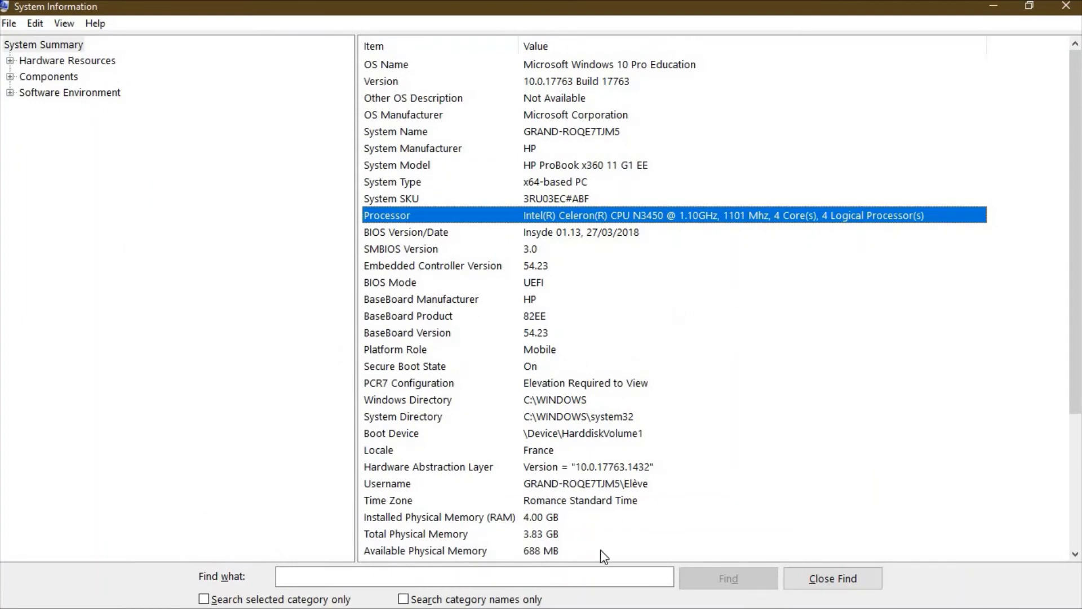
Check the Installed Physical Memory (RAM) entry in the system summary.
{"action": "left_click", "coordinate": [549, 517]}
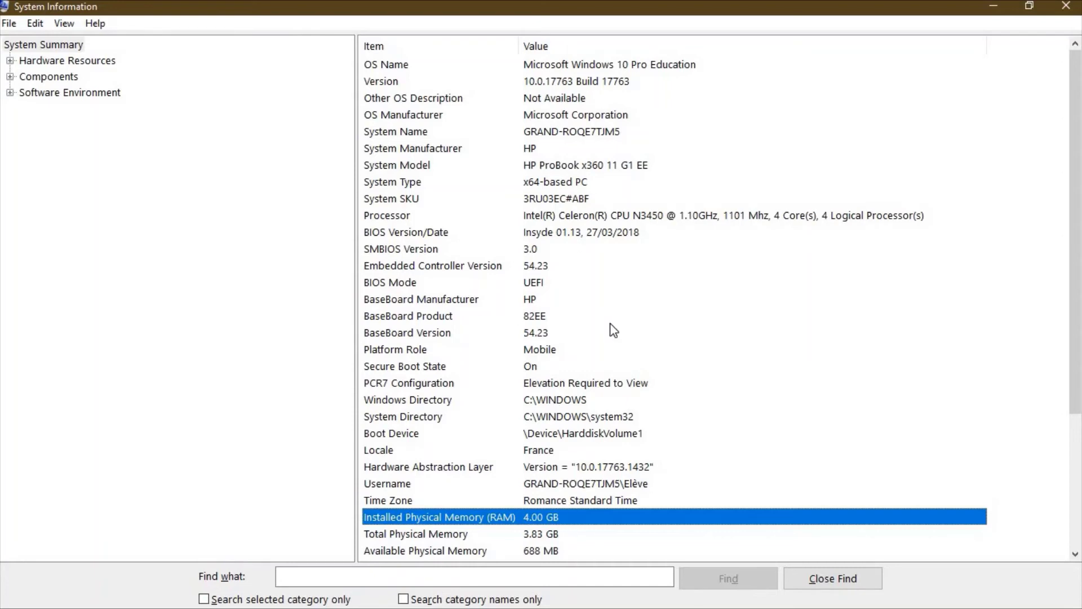
{"action": "scroll", "coordinate": [660, 422], "scroll_direction": "down", "scroll_amount": 1}
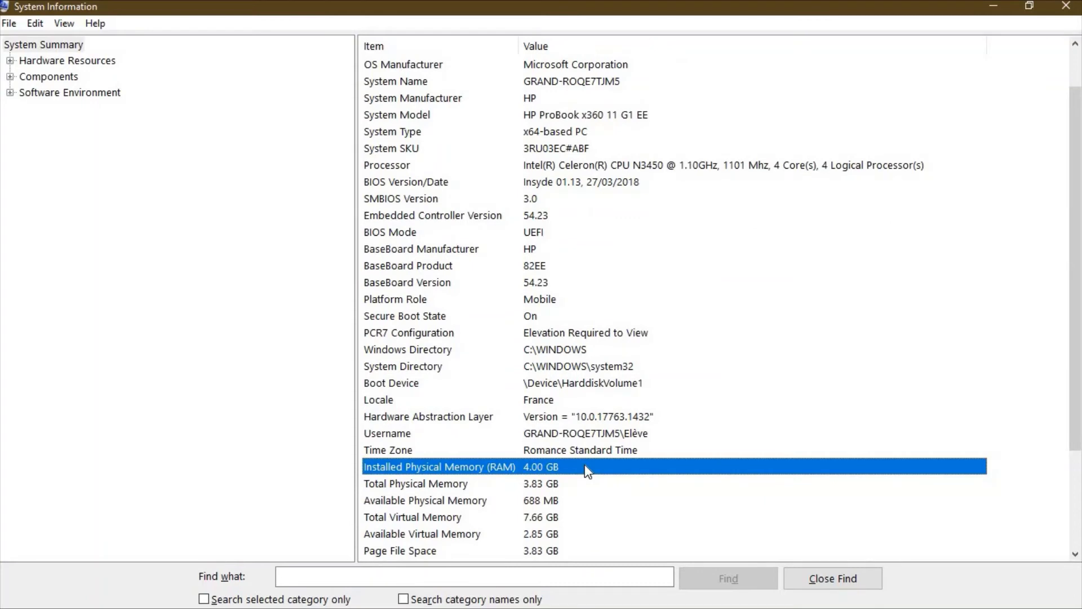
{"action": "scroll", "coordinate": [585, 467], "scroll_direction": "up", "scroll_amount": 1}
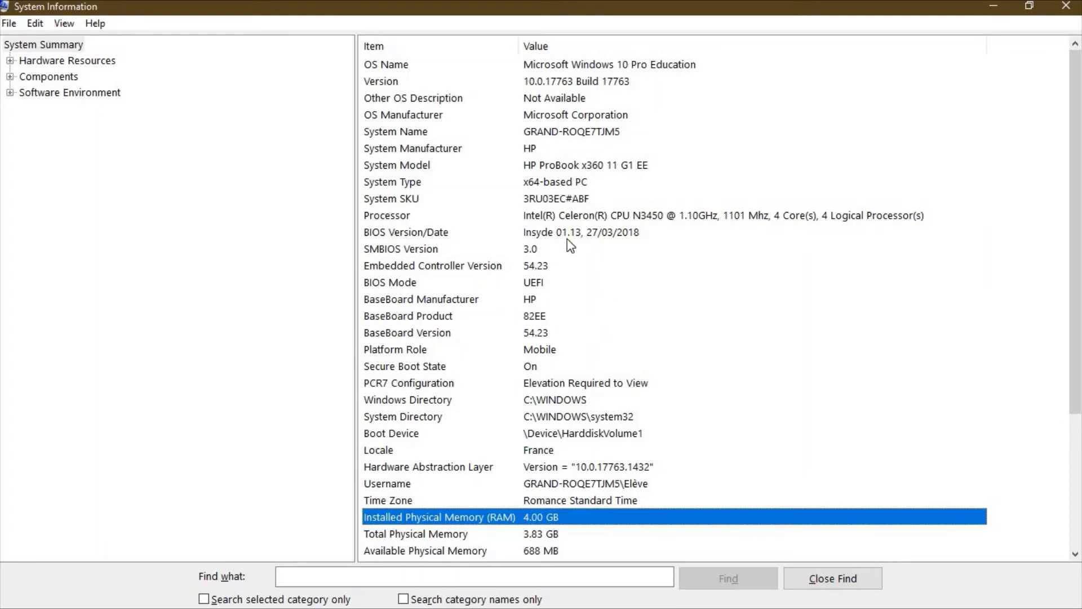
Switch to File Explorer's This PC view and check the free space and total size of the Windows (C:) drive.
{"action": "key", "text": "super"}
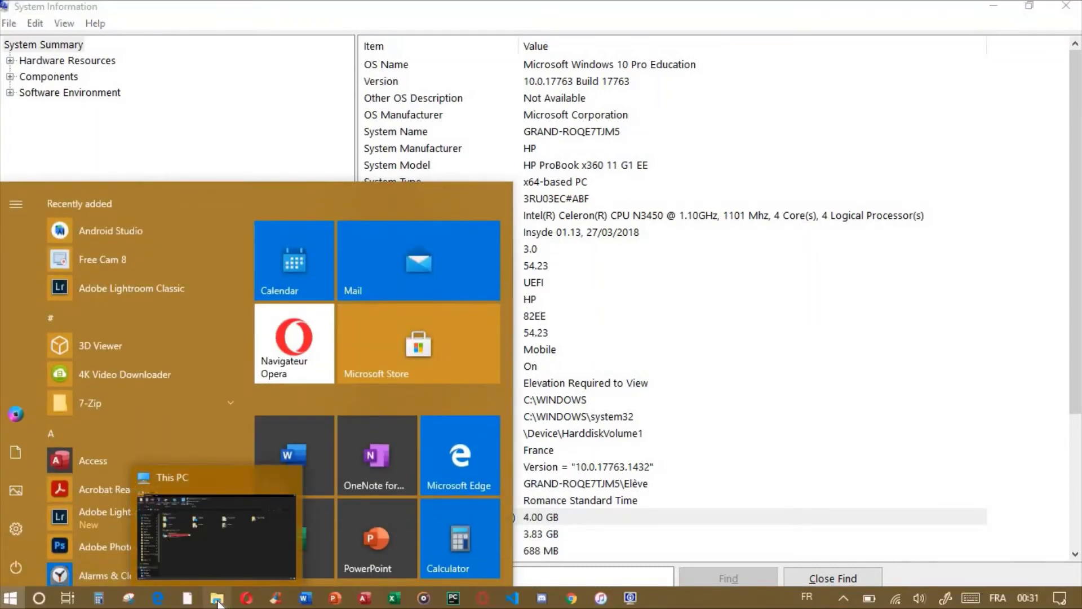
{"action": "left_click", "coordinate": [218, 601]}
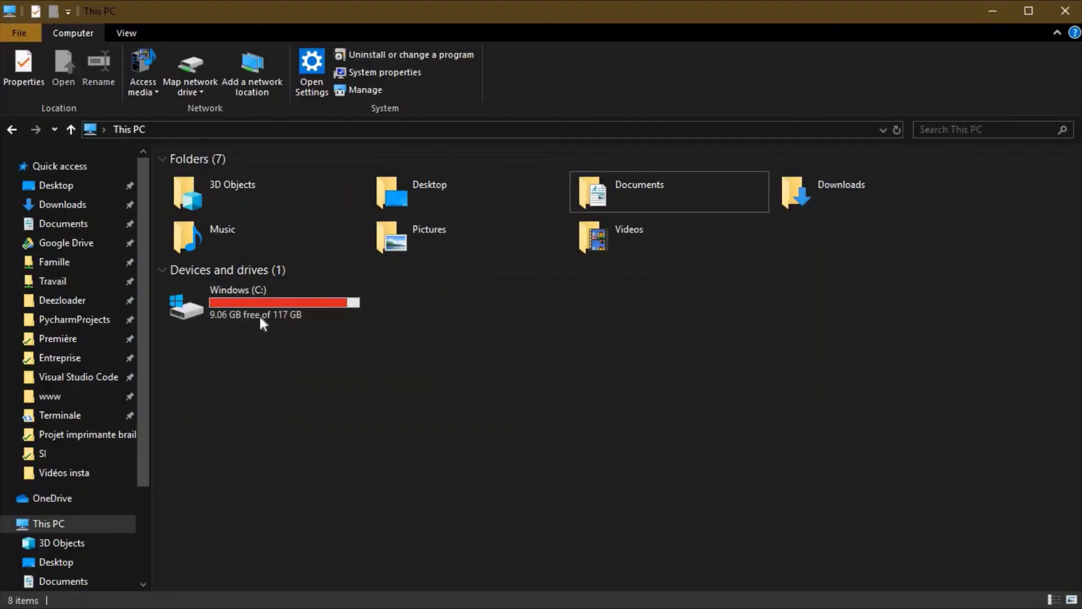
{"action": "left_click", "coordinate": [226, 319]}
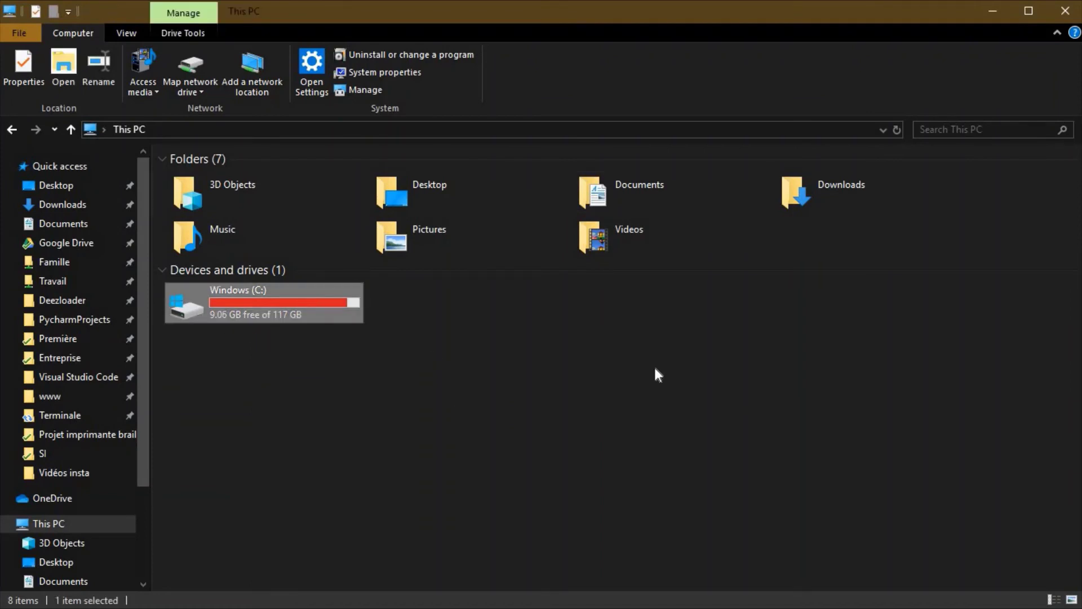
{"action": "left_click_drag", "start_coordinate": [399, 374], "coordinate": [241, 330]}
{"action": "left_click", "coordinate": [299, 359]}
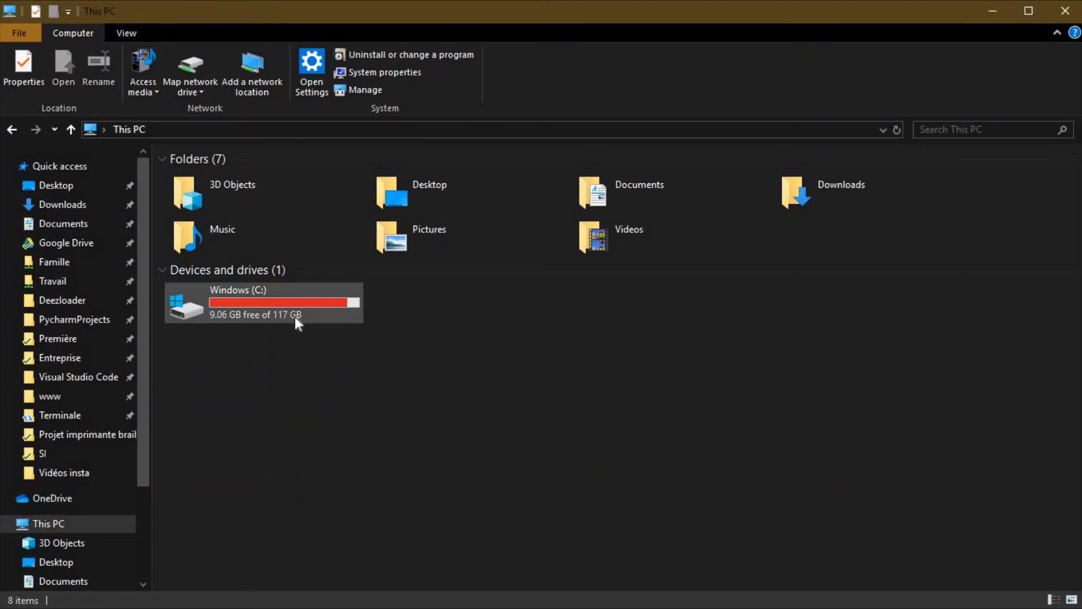
{"action": "left_click", "coordinate": [295, 316]}
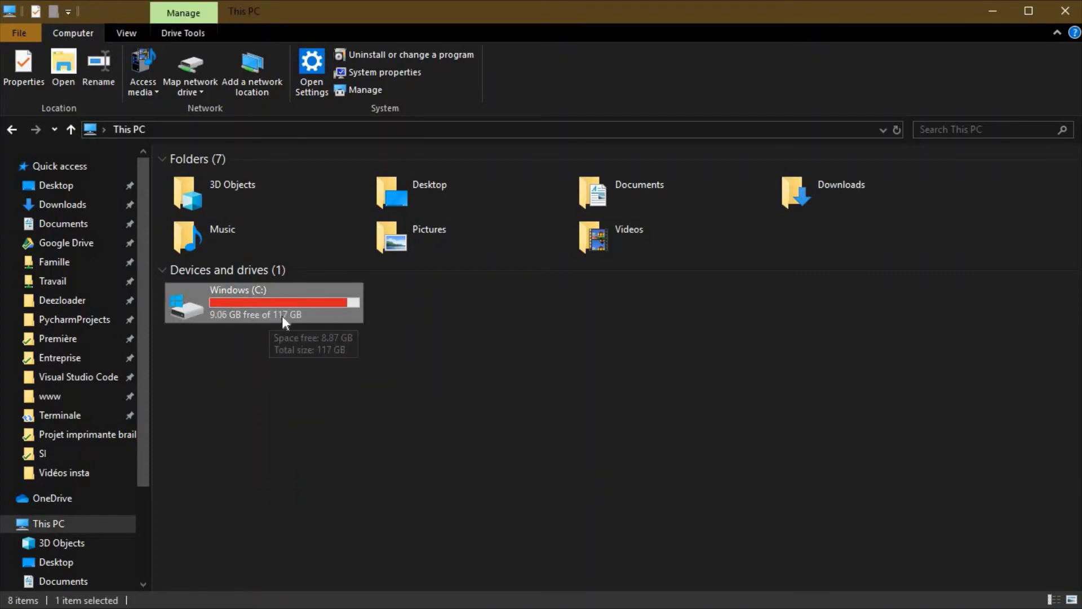
{"action": "left_click", "coordinate": [299, 376]}
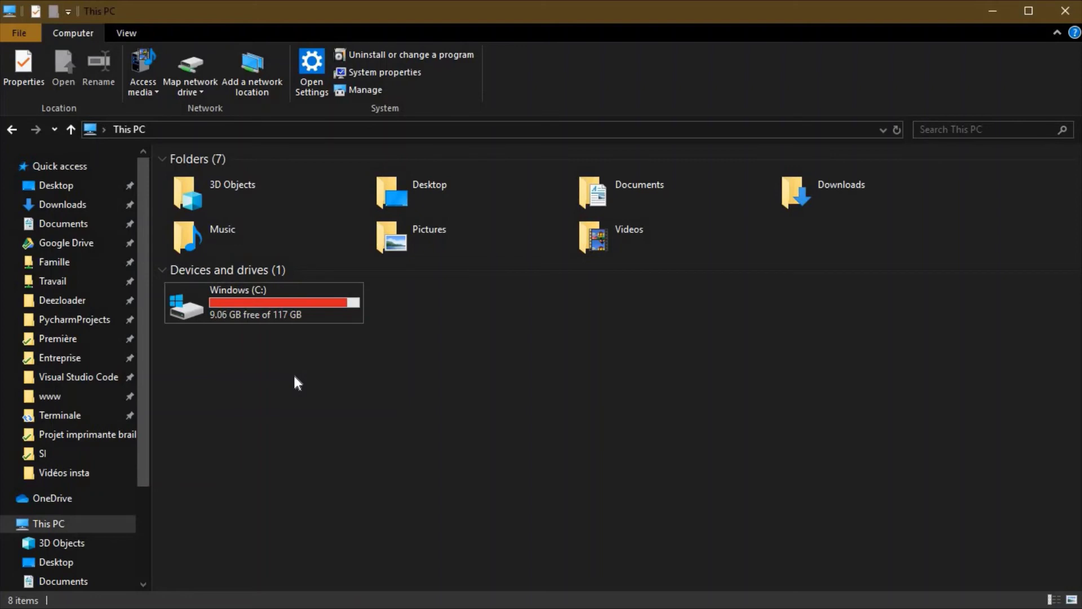
{"action": "left_click", "coordinate": [302, 322]}
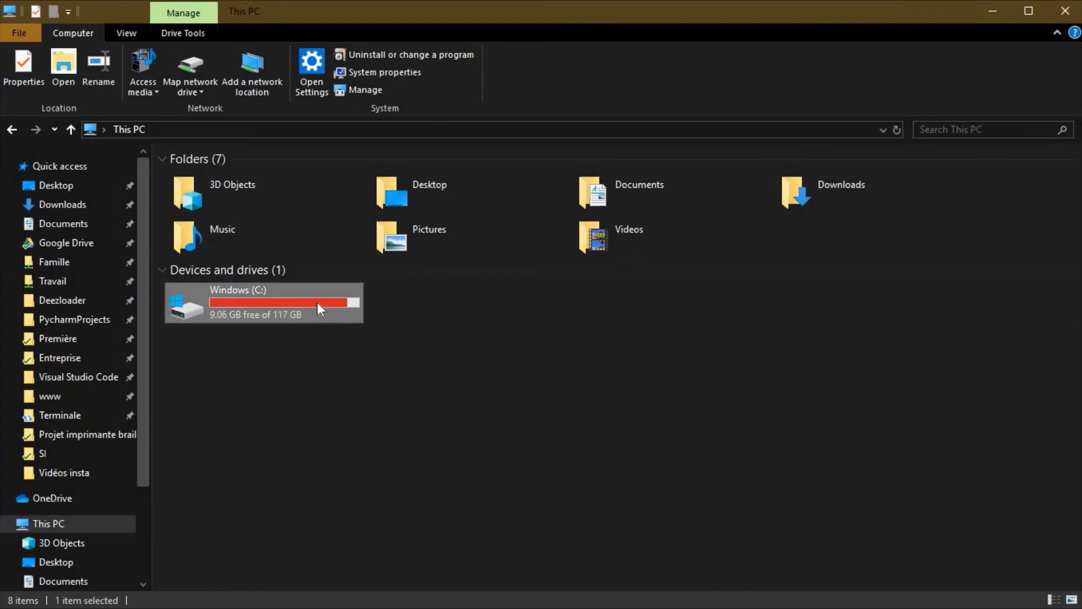
{"action": "mouse_move", "coordinate": [318, 306]}
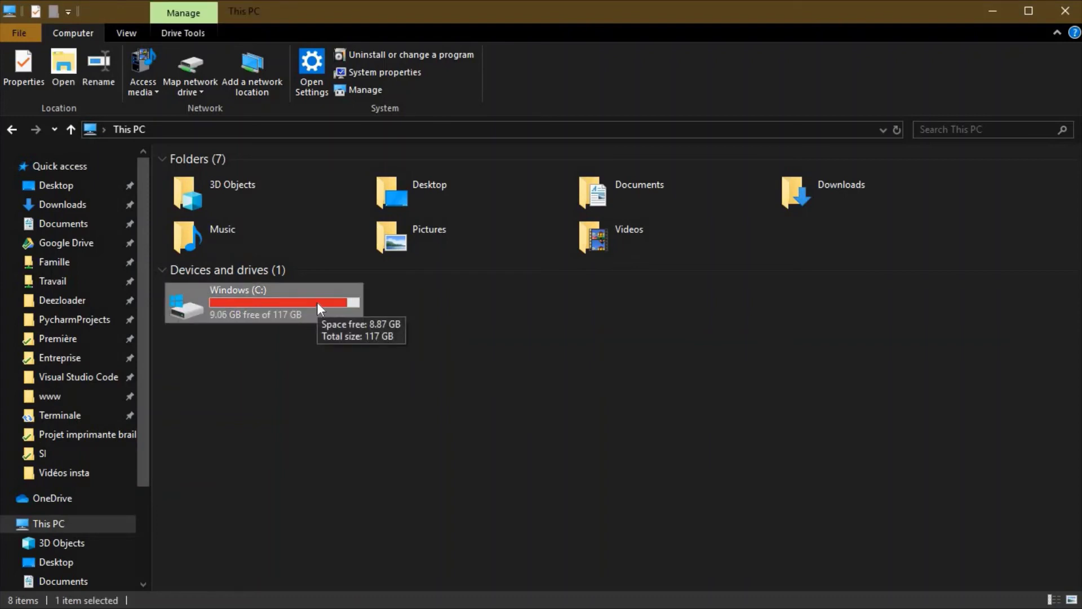
Examine the Windows (C:) drive's properties, including the disk model in its hardware details, and close them.
{"action": "right_click", "coordinate": [319, 306]}
{"action": "left_click", "coordinate": [370, 361]}
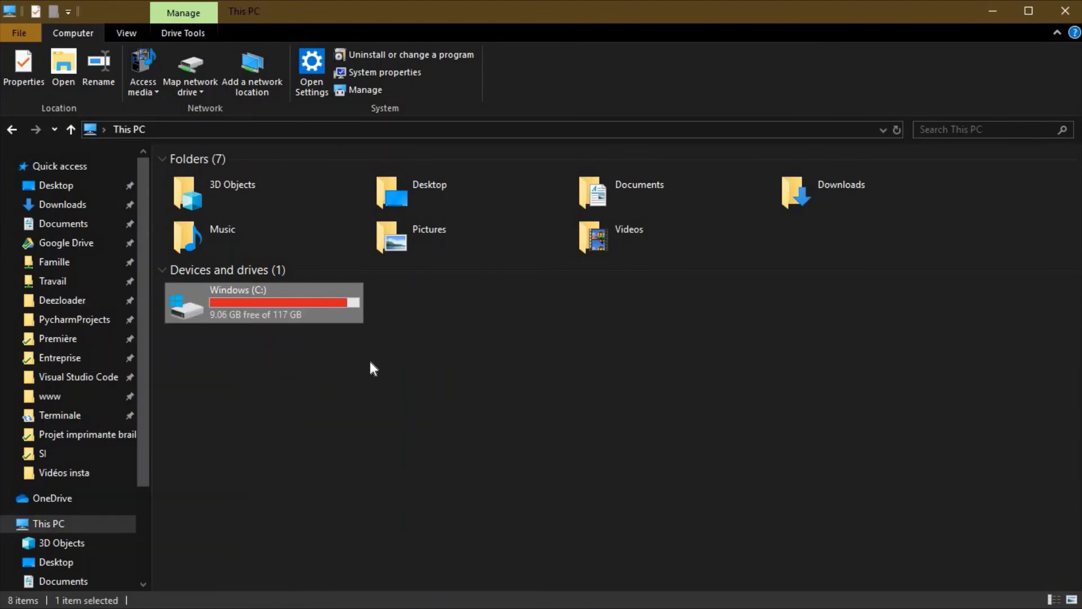
{"action": "left_click", "coordinate": [331, 314]}
{"action": "right_click", "coordinate": [316, 302]}
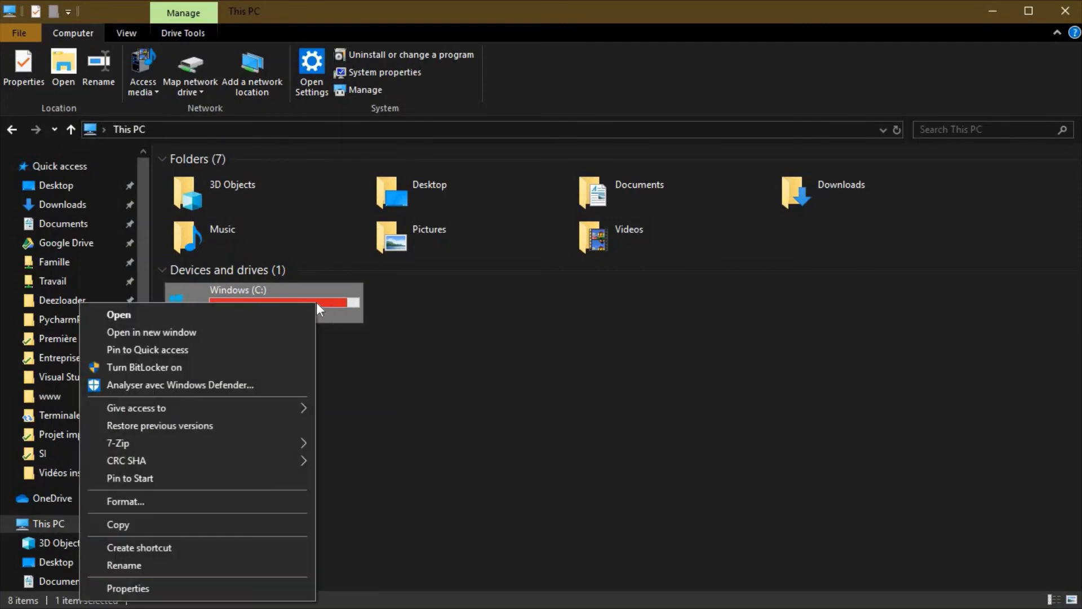
{"action": "left_click", "coordinate": [171, 588]}
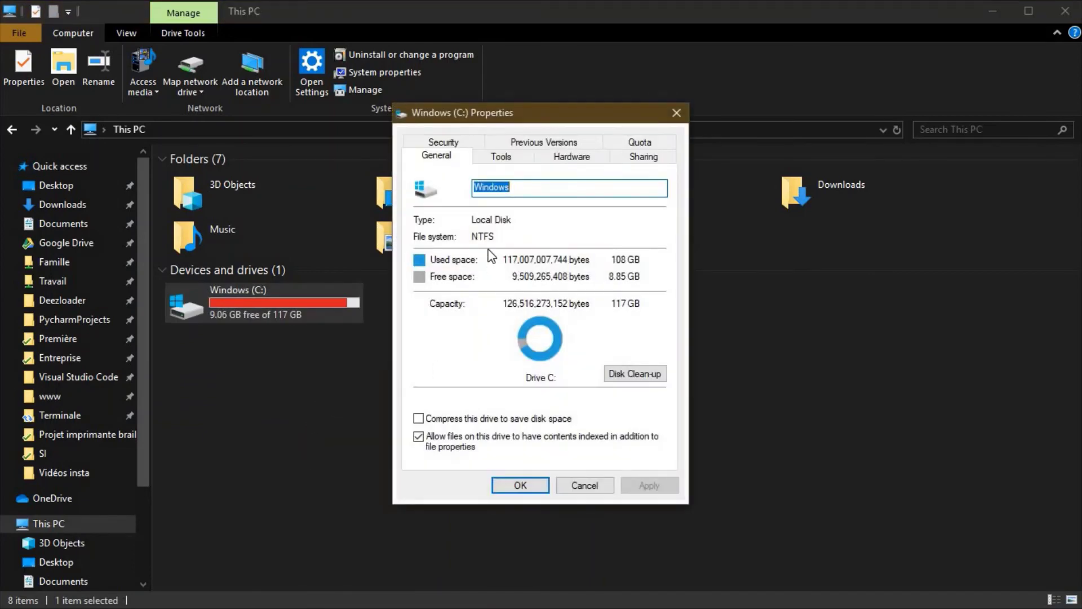
{"action": "left_click", "coordinate": [512, 159]}
{"action": "left_click", "coordinate": [561, 158]}
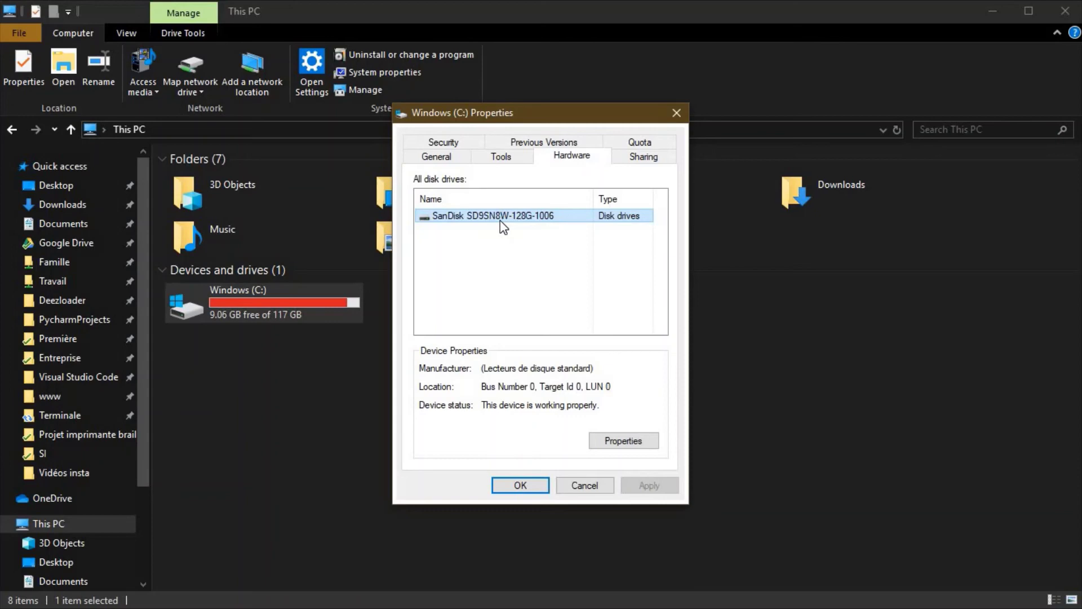
{"action": "left_click", "coordinate": [674, 114]}
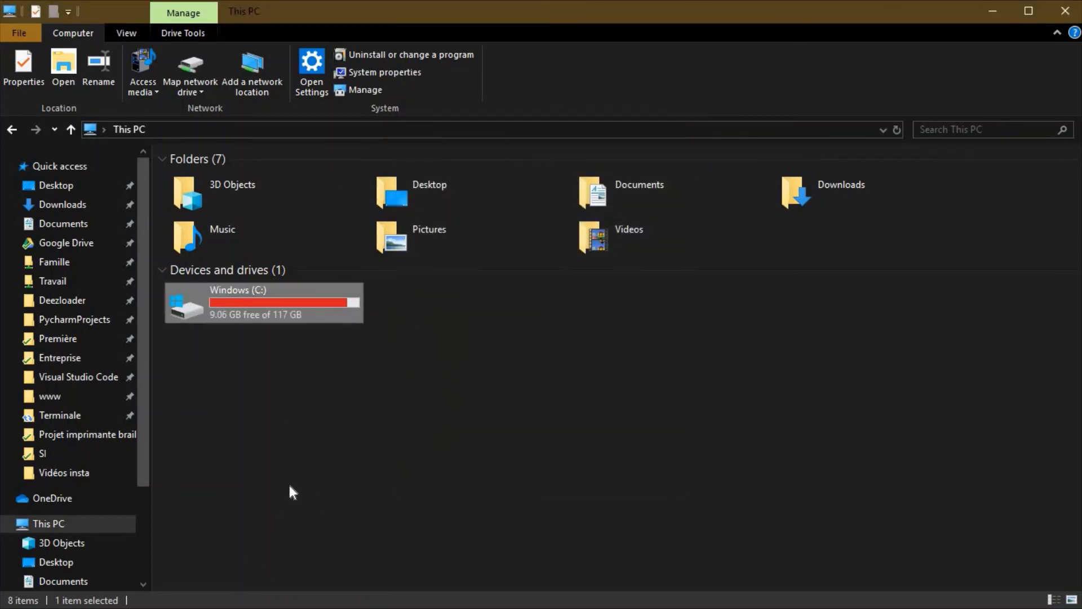
Switch back to System Information and select the Processor entry for review.
{"action": "key", "text": "alt+Tab"}
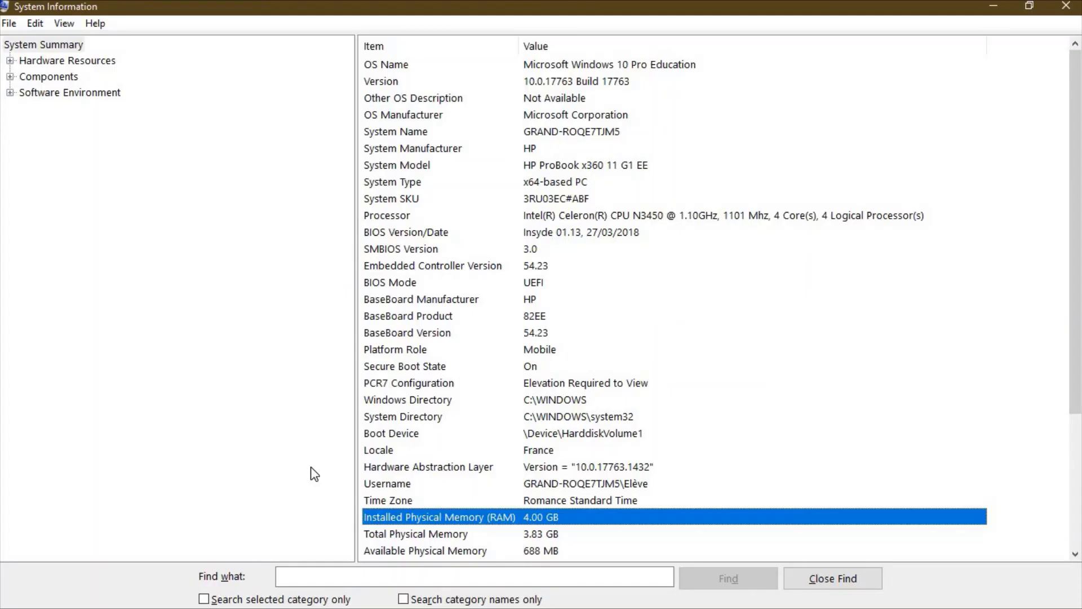
{"action": "left_click", "coordinate": [607, 217]}
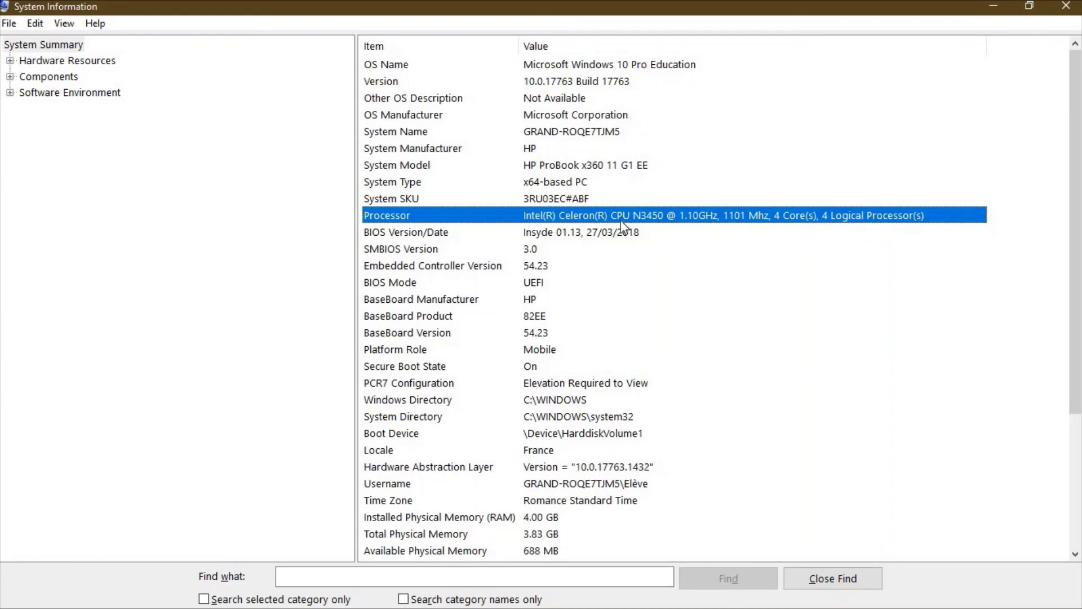